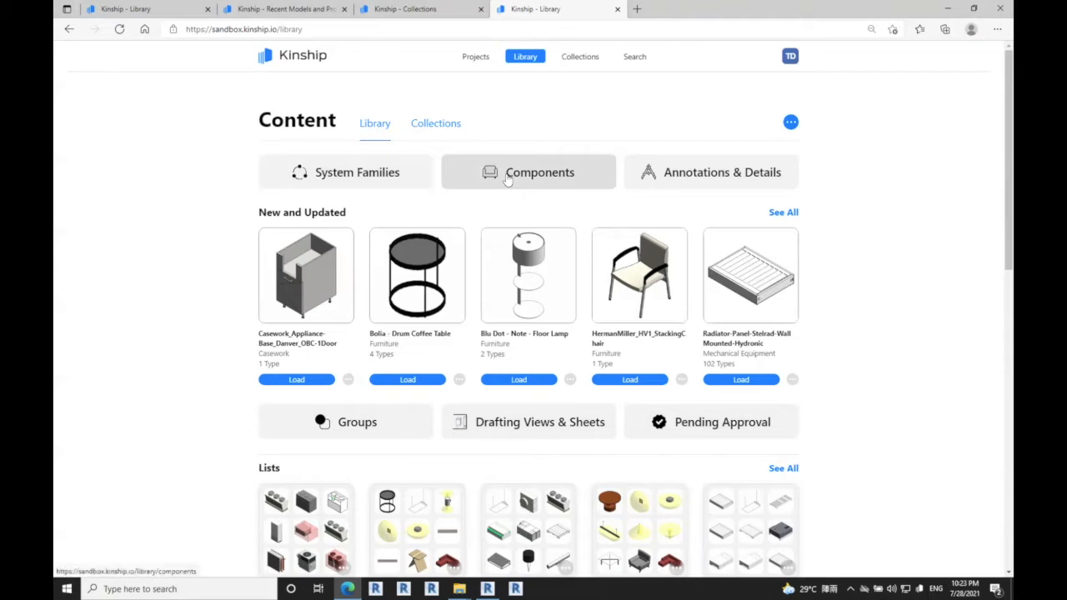
- Open the Furniture category of the library components and look through its families
left_click(505, 181)
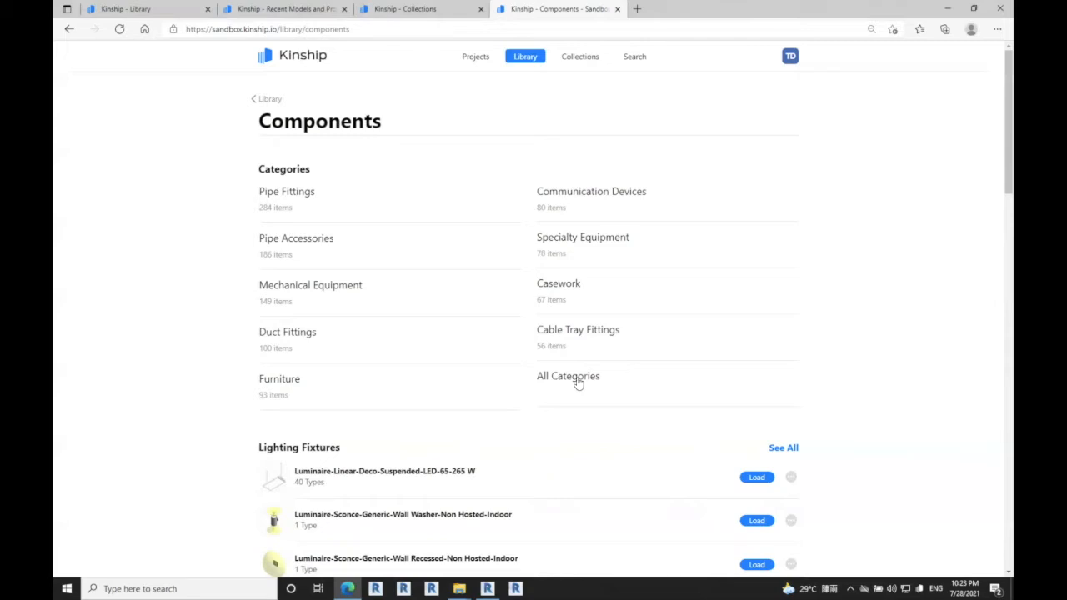
left_click(272, 382)
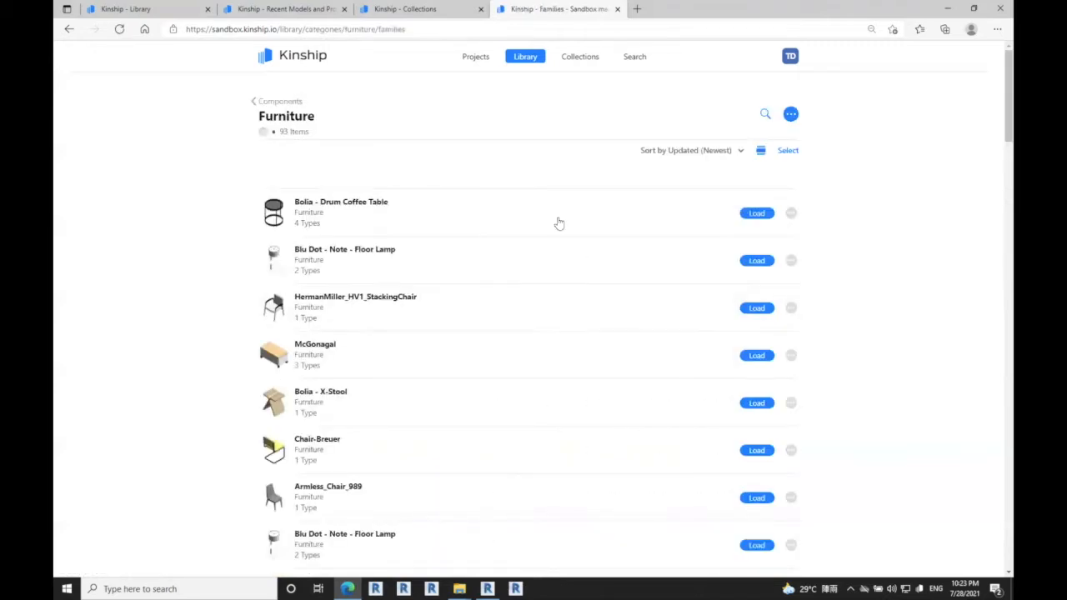
scroll(608, 324, "down", 1)
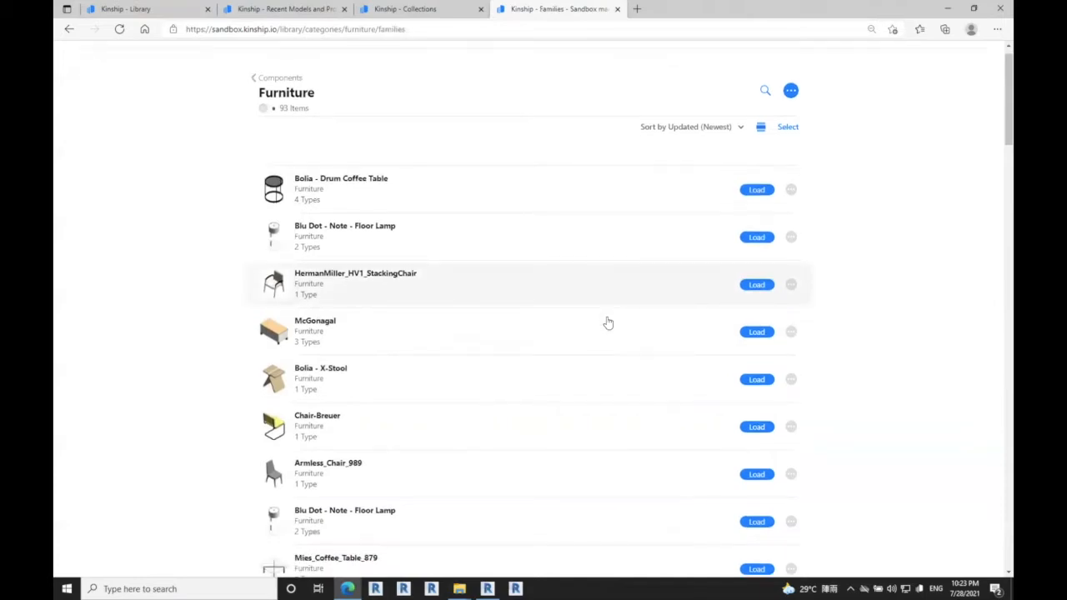
scroll(519, 355, "down", 6)
scroll(519, 354, "up", 3)
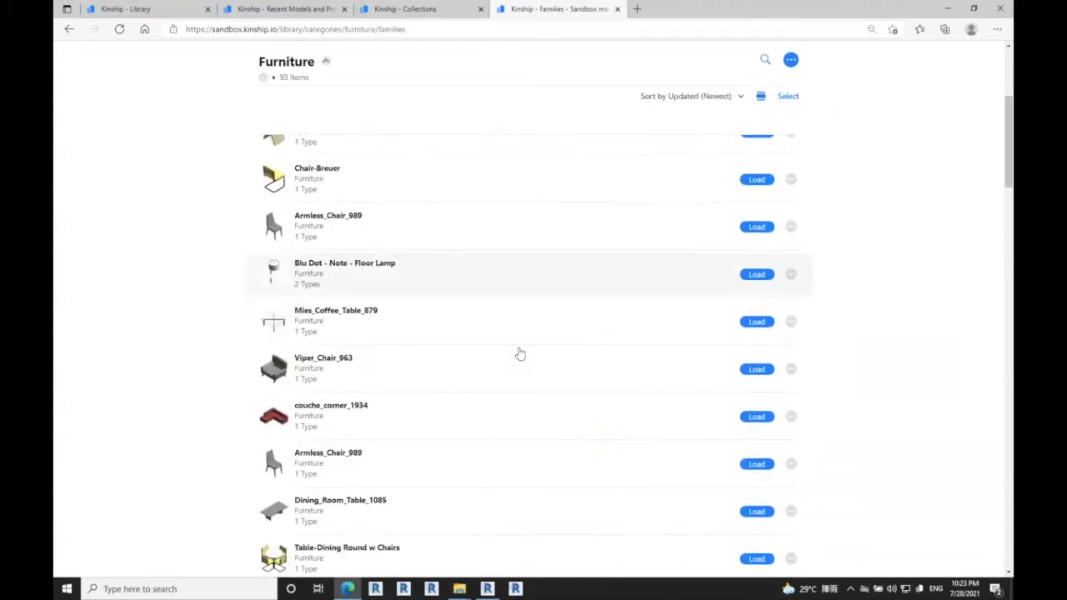
scroll(520, 354, "up", 3)
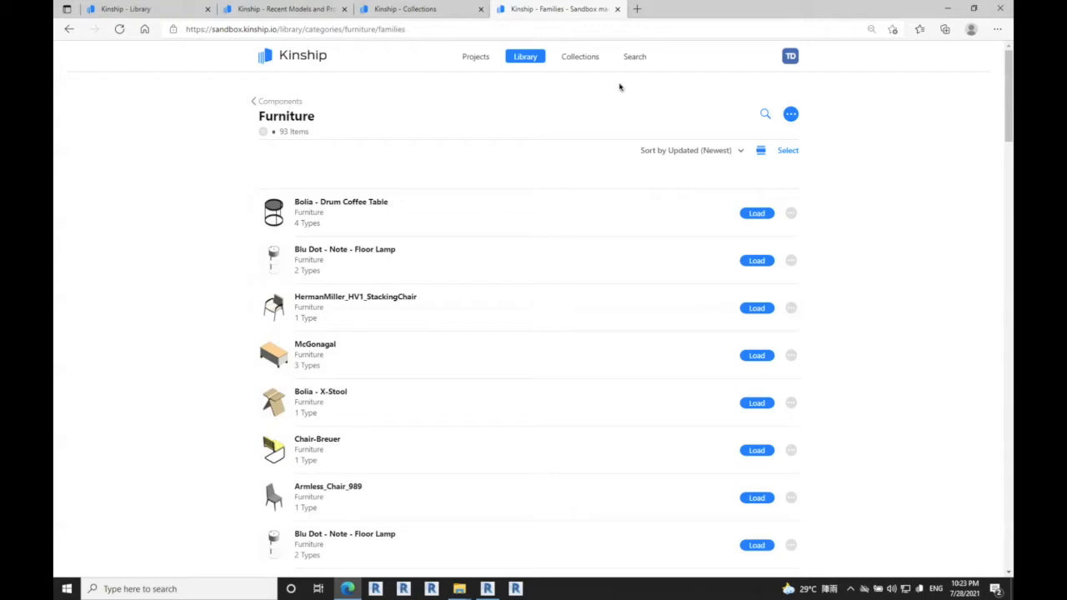
- Return to the library, open the full New and Updated list and display it in Grid view
left_click(521, 60)
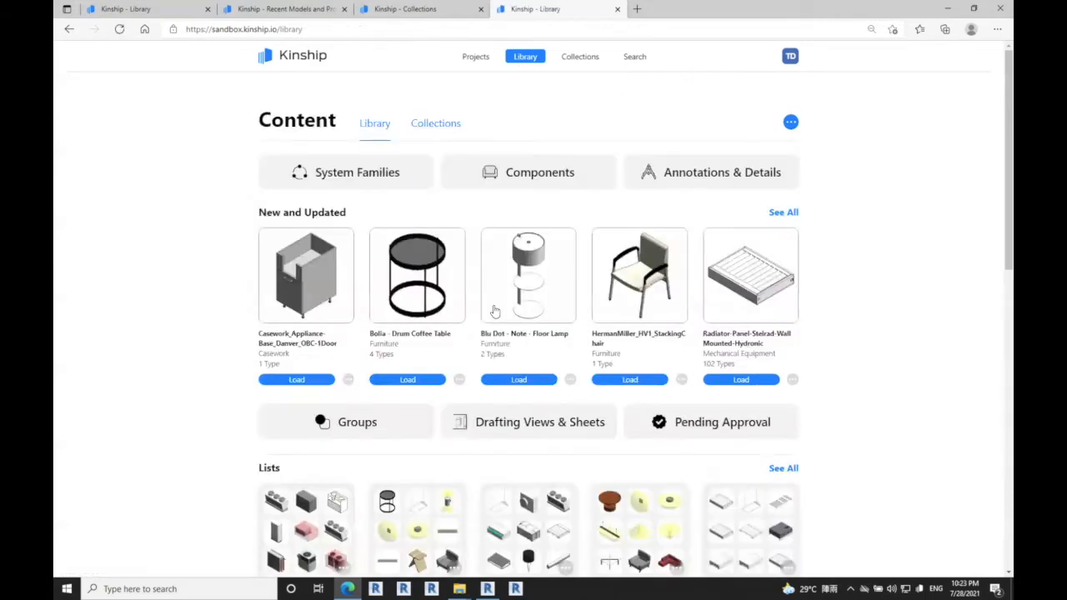
left_click(775, 214)
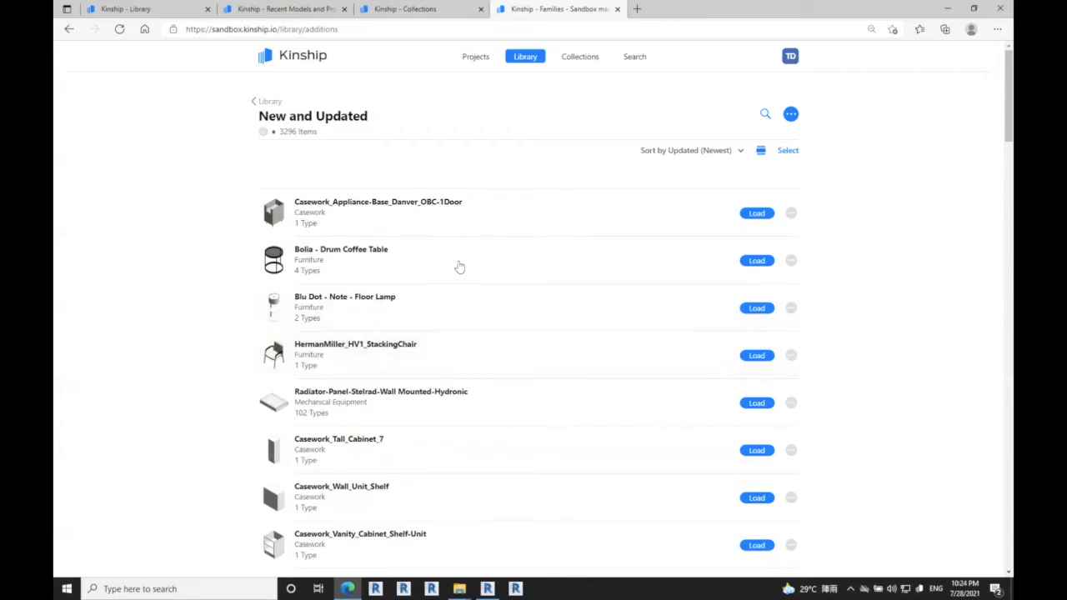
left_click(760, 150)
left_click(771, 192)
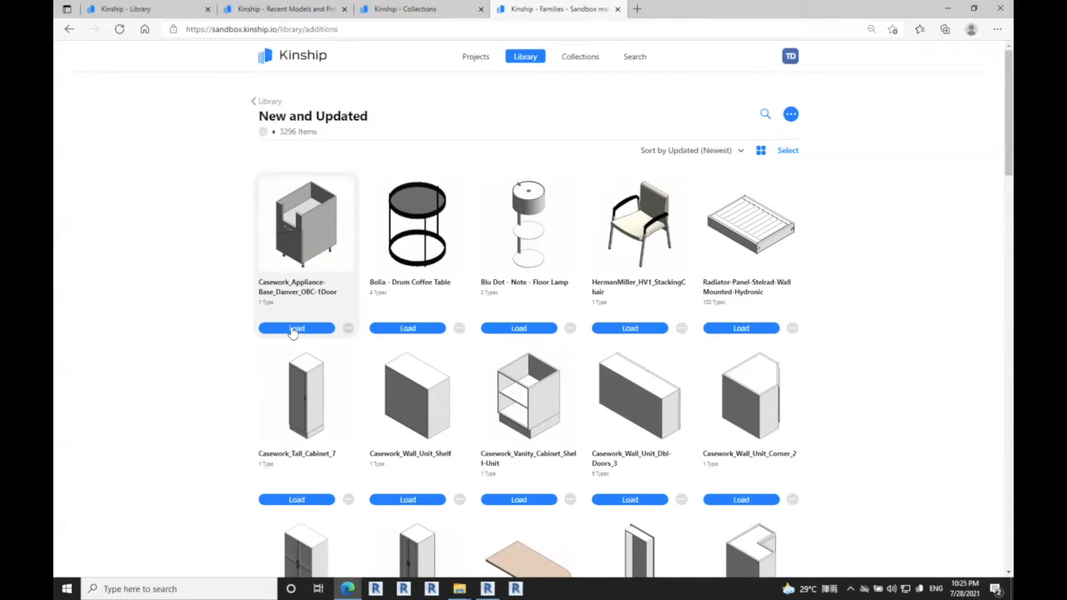
- Switch the New and Updated list to Basic view and finally to Detailed view
left_click(765, 152)
left_click(806, 190)
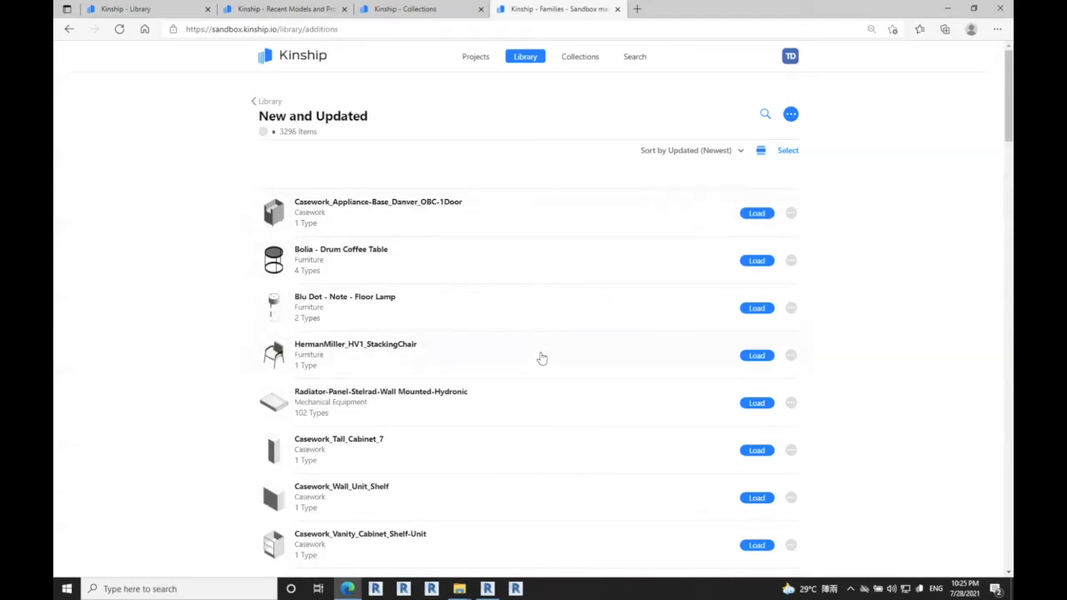
left_click(760, 150)
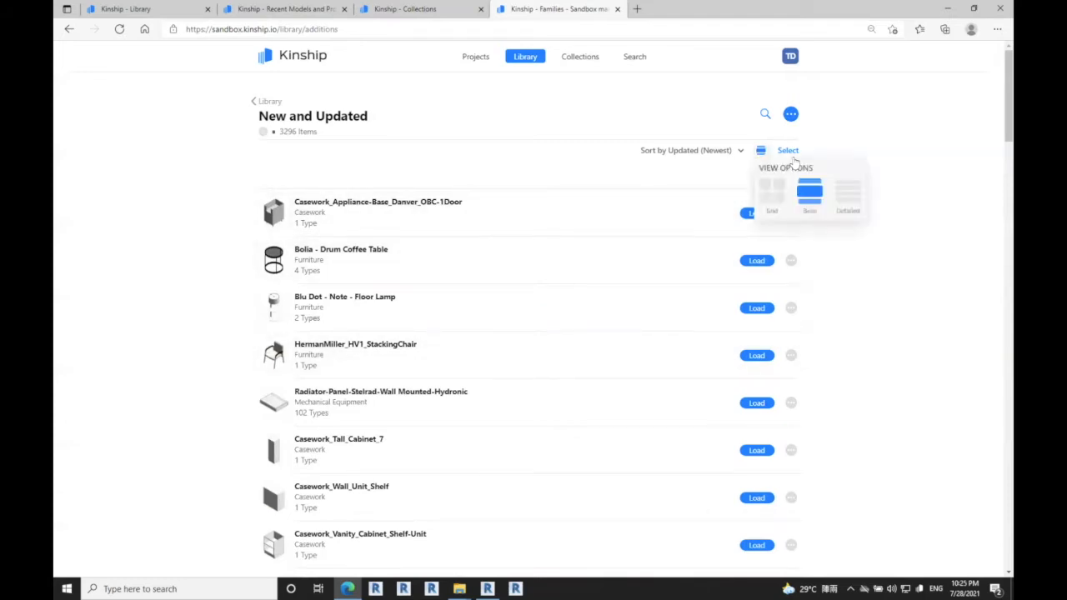
left_click(848, 194)
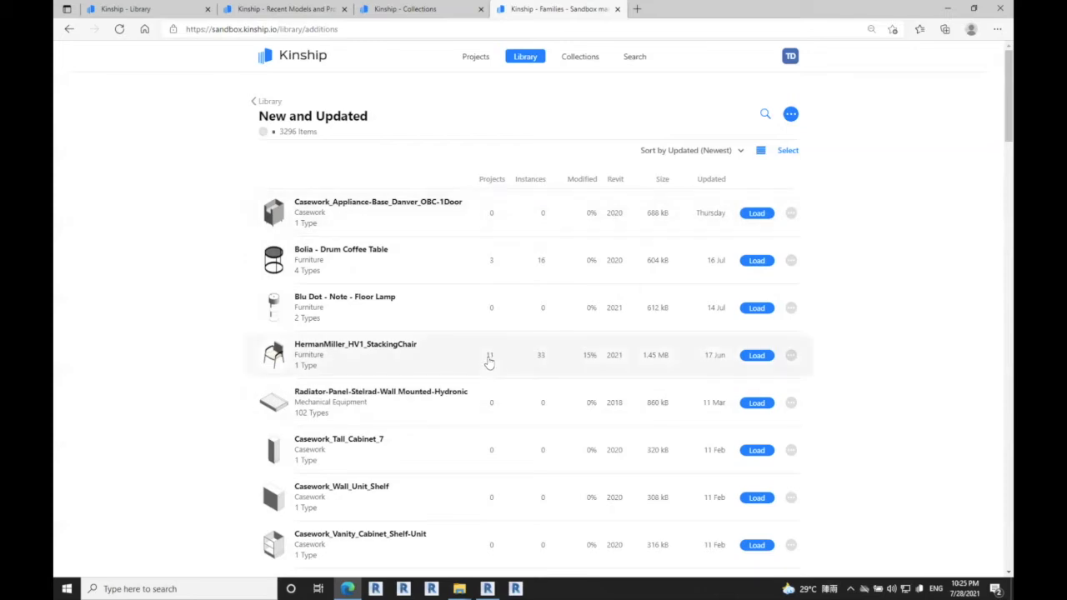
- Check the list's sorting options and its Manufacturer and Category filters without applying any
left_click(723, 153)
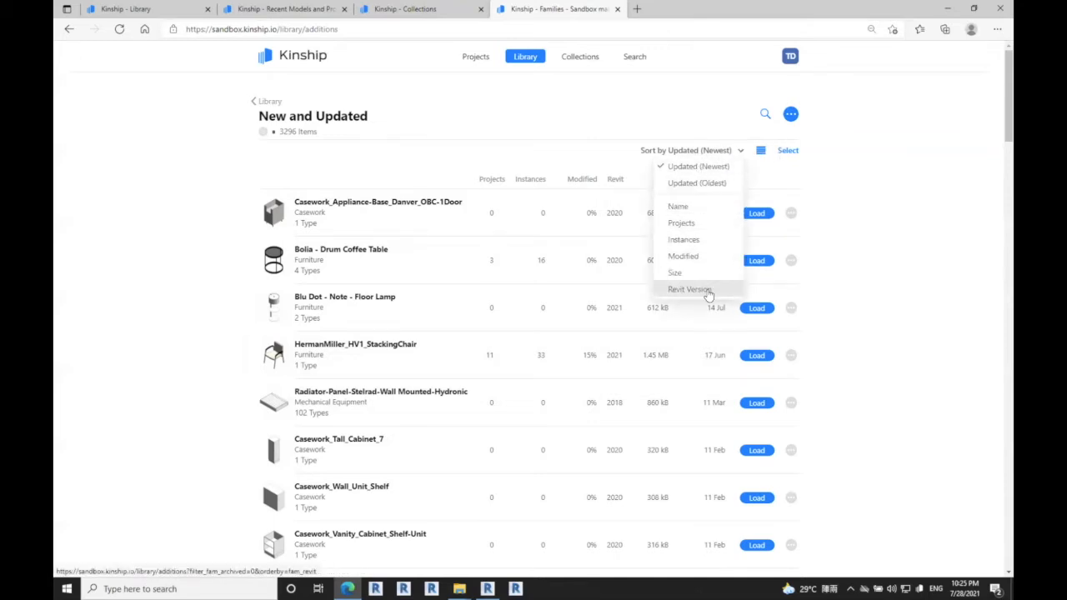
left_click(334, 131)
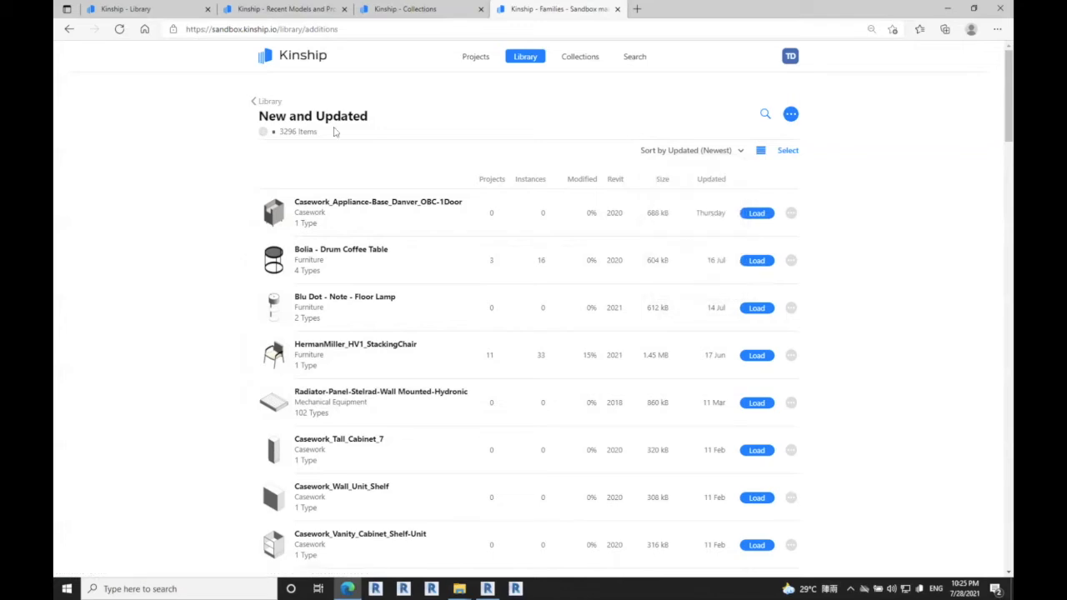
left_click(263, 131)
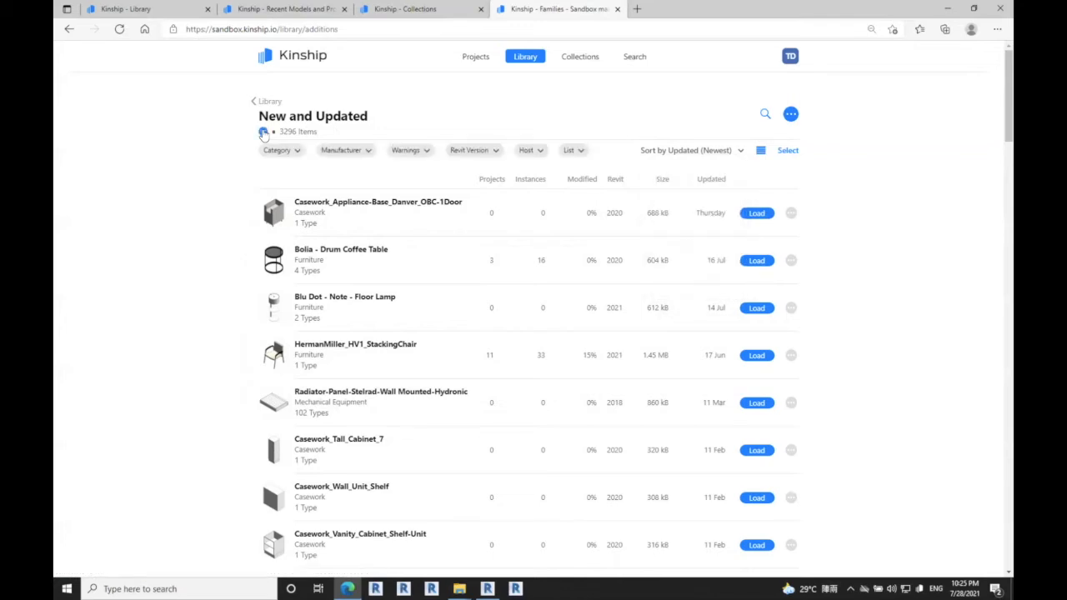
left_click(364, 155)
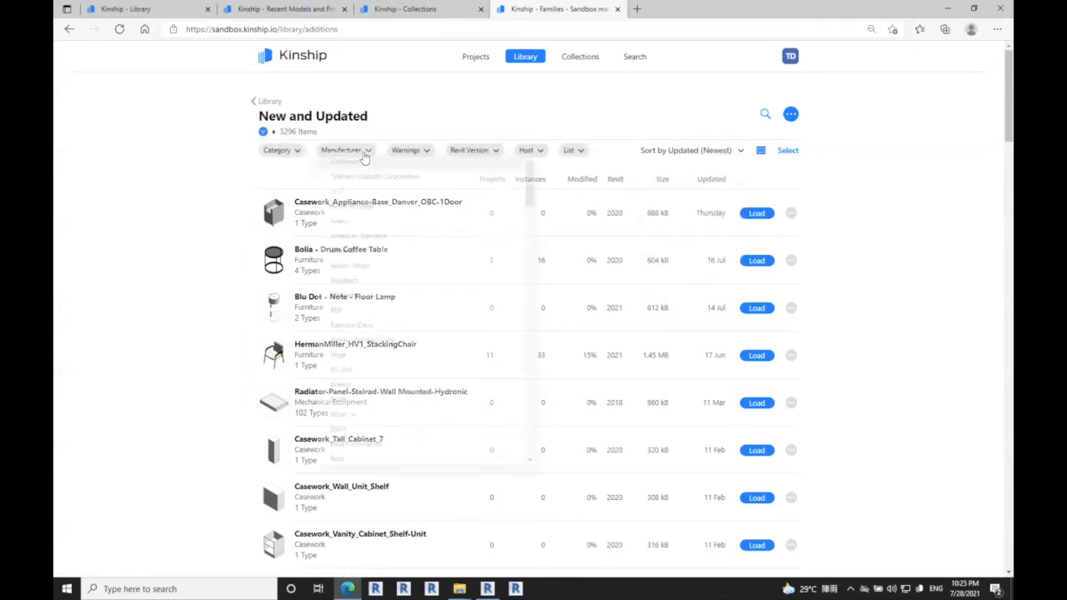
left_click(289, 156)
left_click(211, 196)
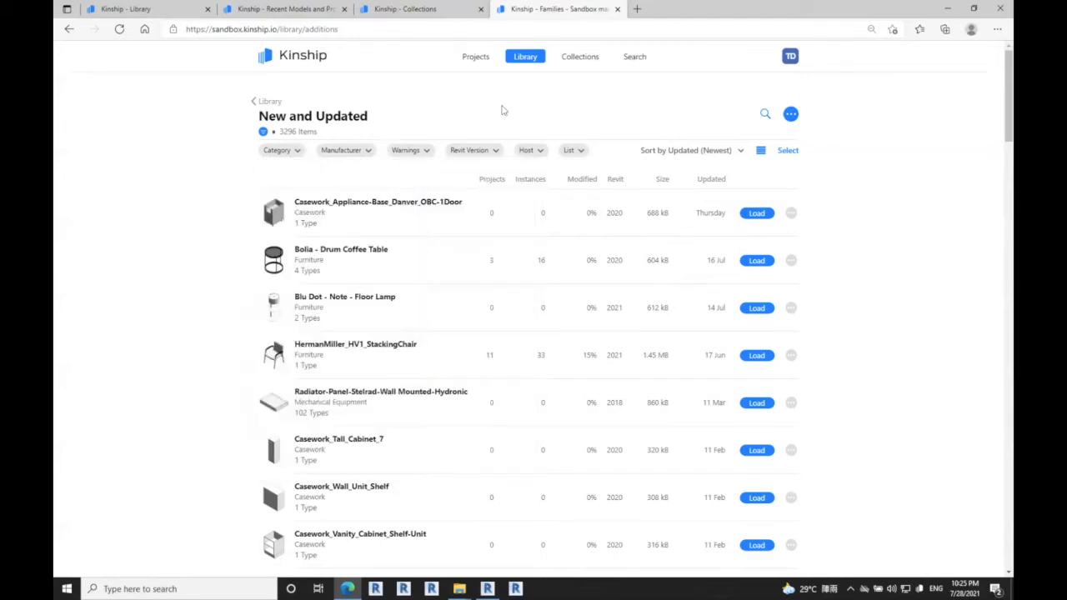
- Search the New and Updated list for "blu dot", and clear the search to restore the full list
left_click(763, 114)
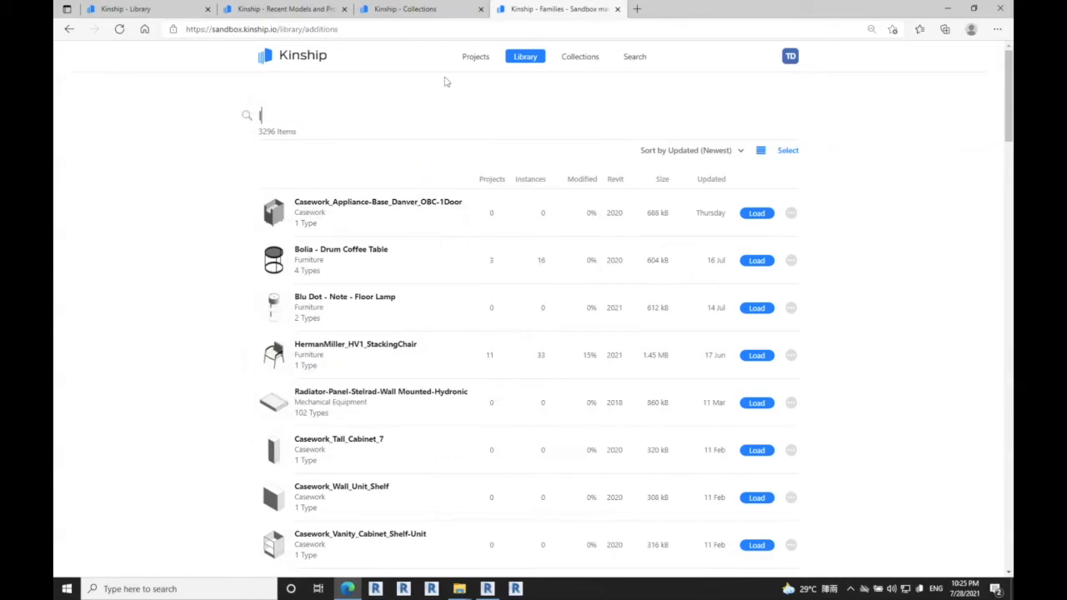
type("blut dot")
key("BackSpace")
key("BackSpace")
key("BackSpace")
type("dot")
key("Return")
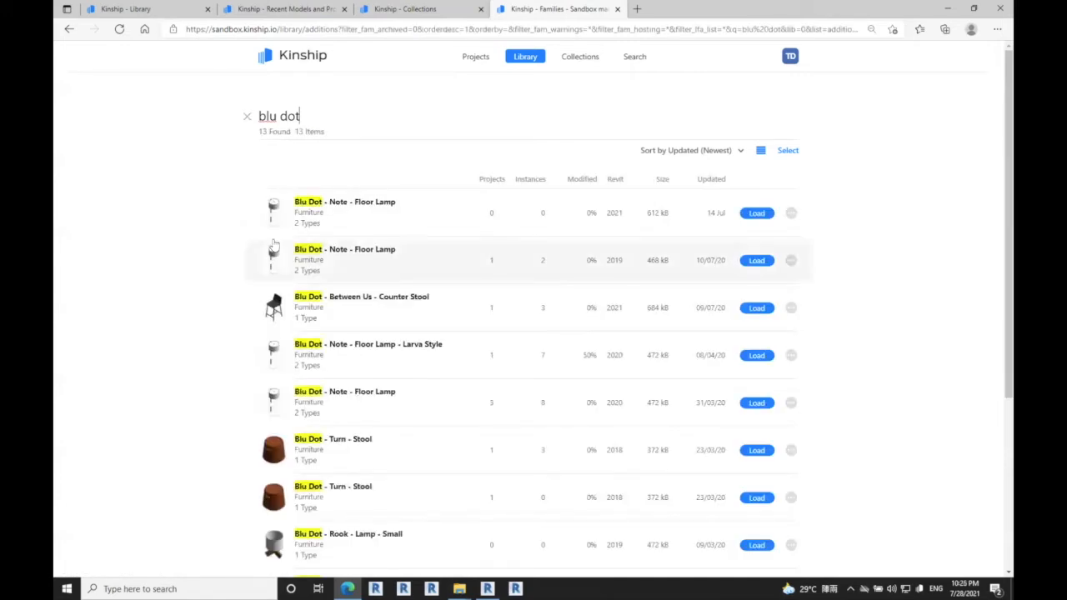
left_click(246, 116)
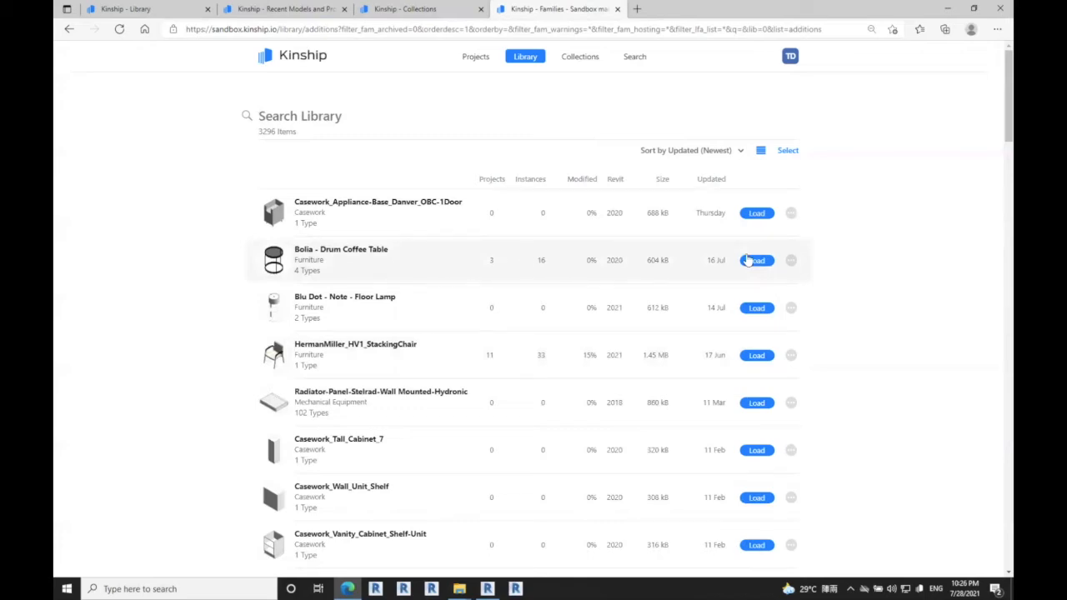
- Check the actions available for Bolia - Drum Coffee Table and open its family page
left_click(791, 260)
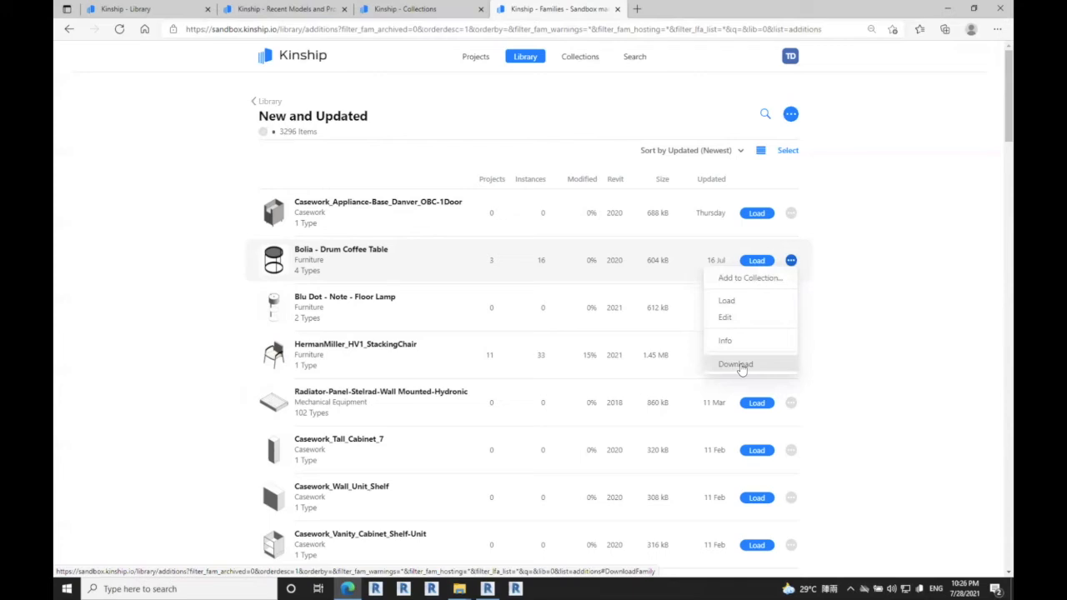
left_click(452, 264)
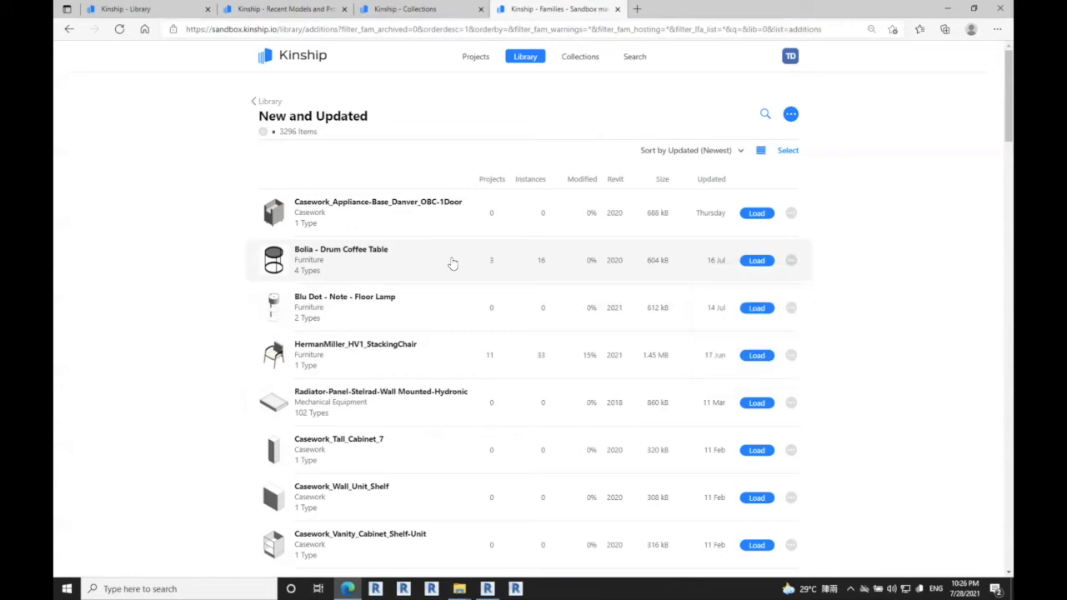
left_click(452, 263)
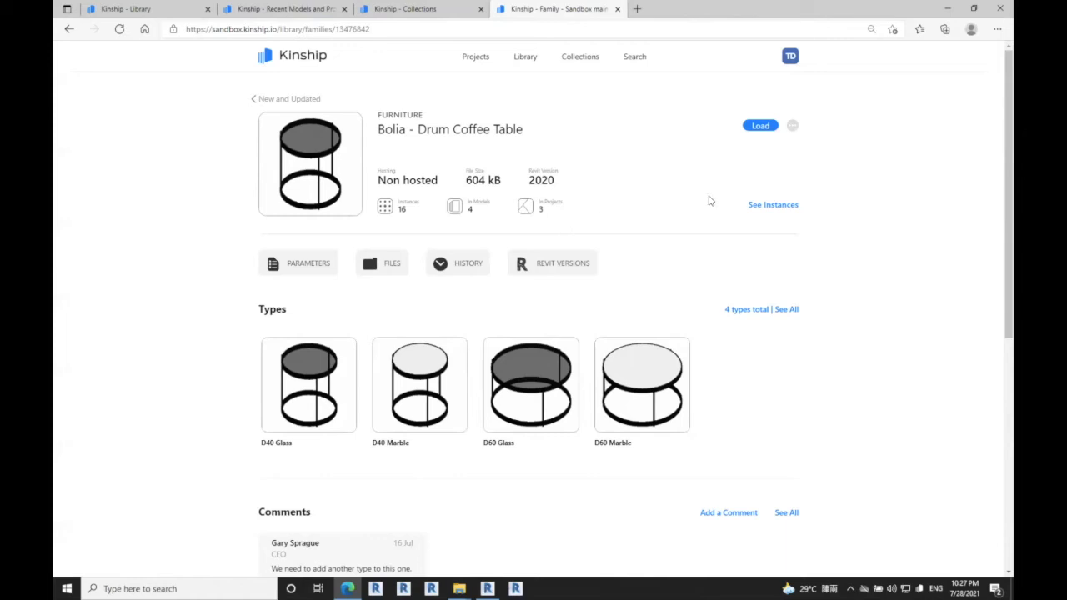
- Review the project instances of the Drum Coffee Table and return to its family page
left_click(769, 208)
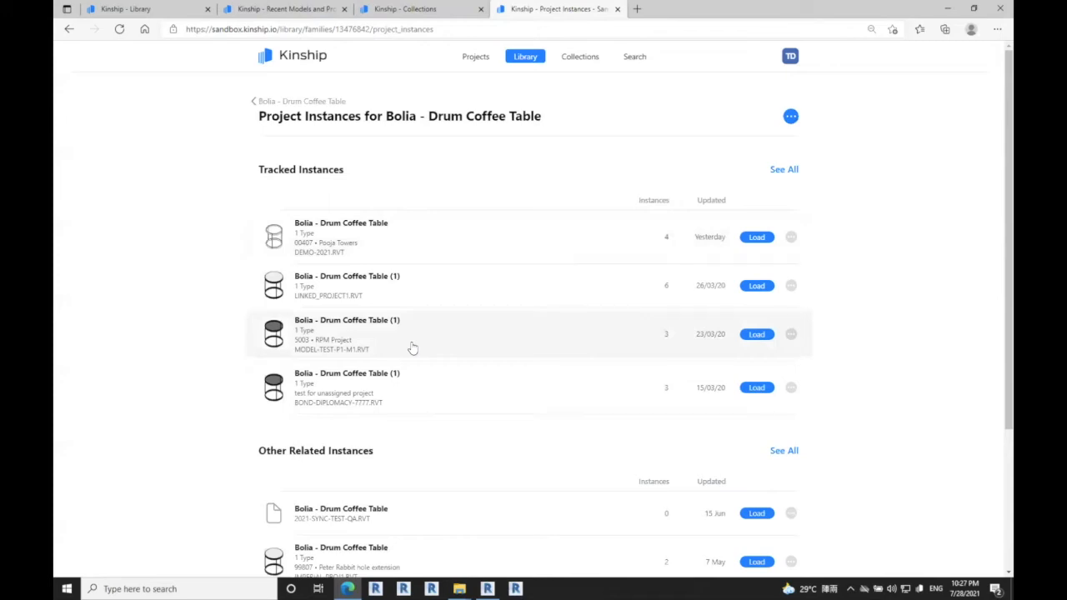
left_click(278, 104)
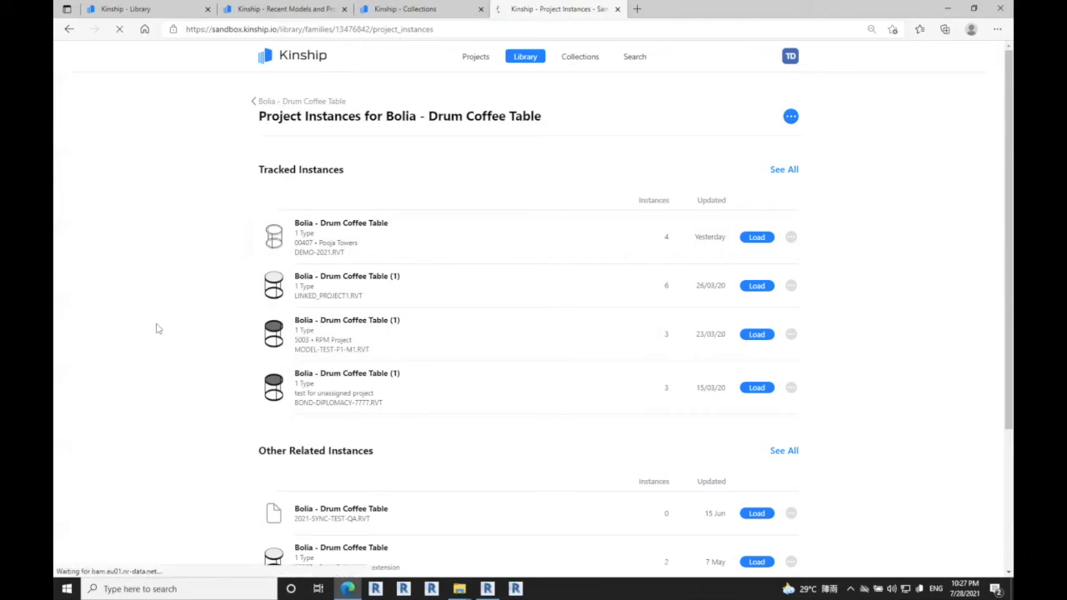
scroll(157, 480, "down", 2)
scroll(156, 480, "up", 2)
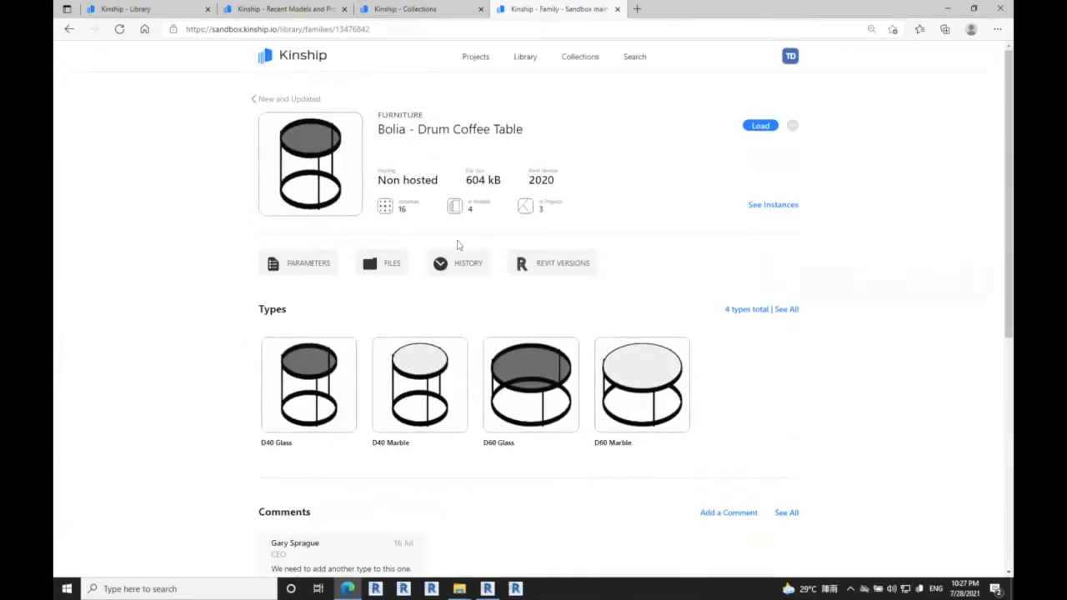
- Review the Drum Coffee Table's parameters, including all AutoCAD Tag values, and return to the family page
left_click(304, 265)
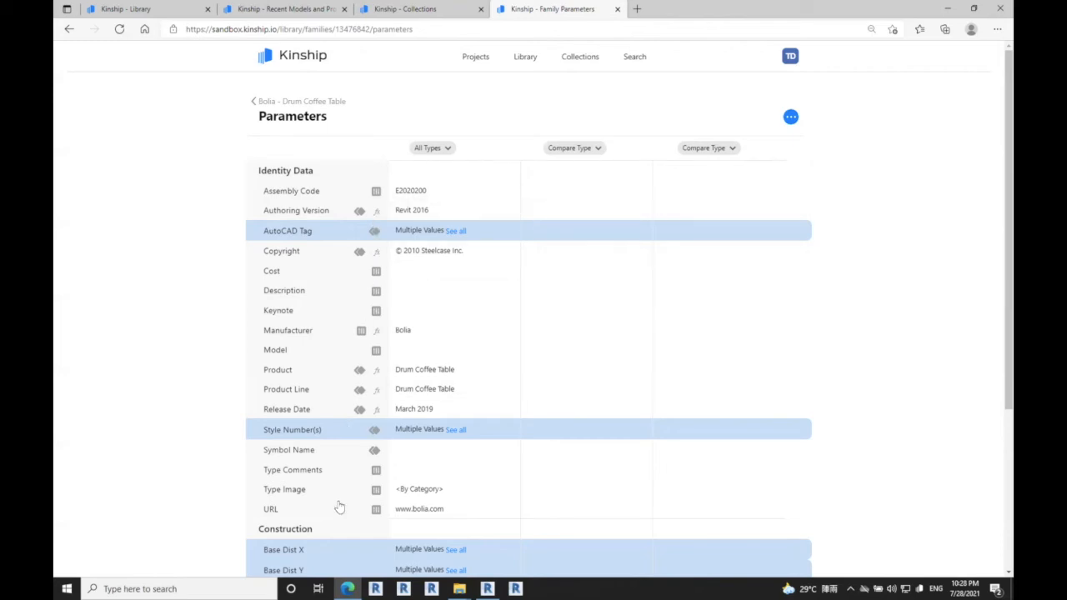
scroll(339, 505, "down", 2)
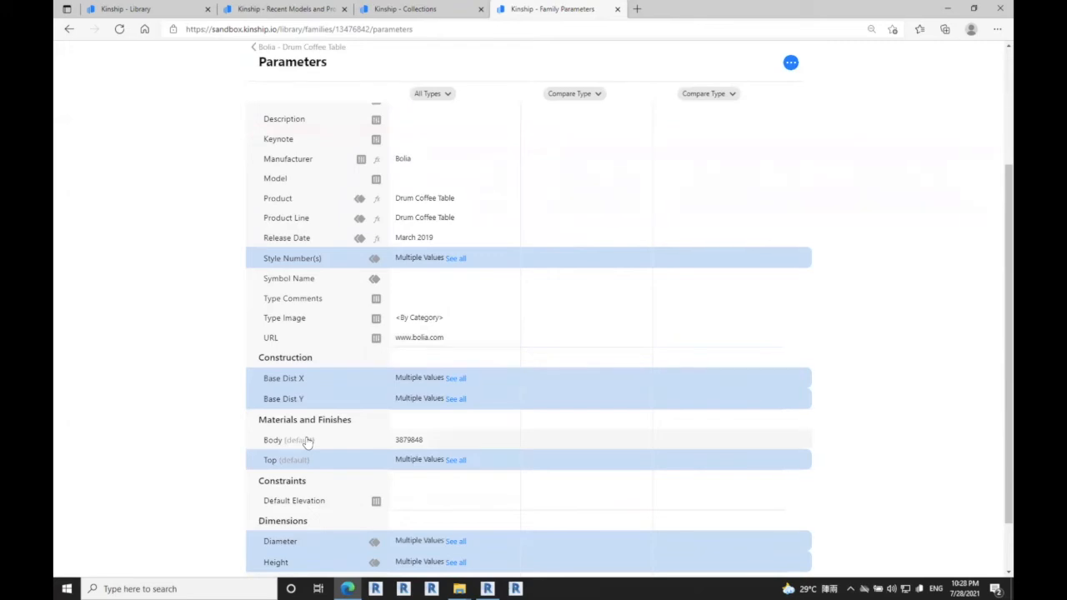
scroll(514, 386, "up", 1)
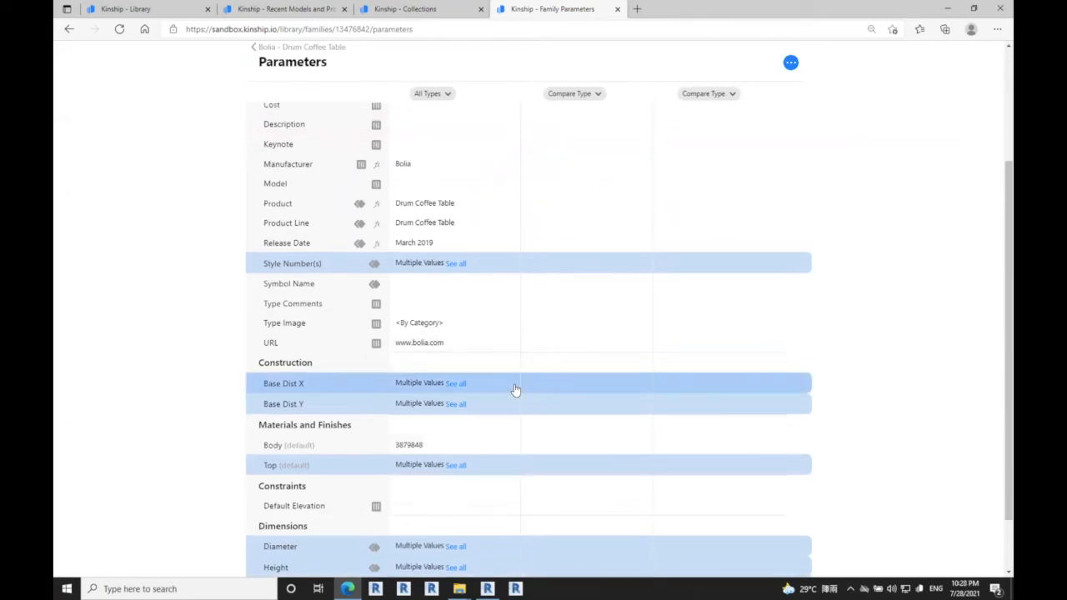
scroll(514, 389, "up", 3)
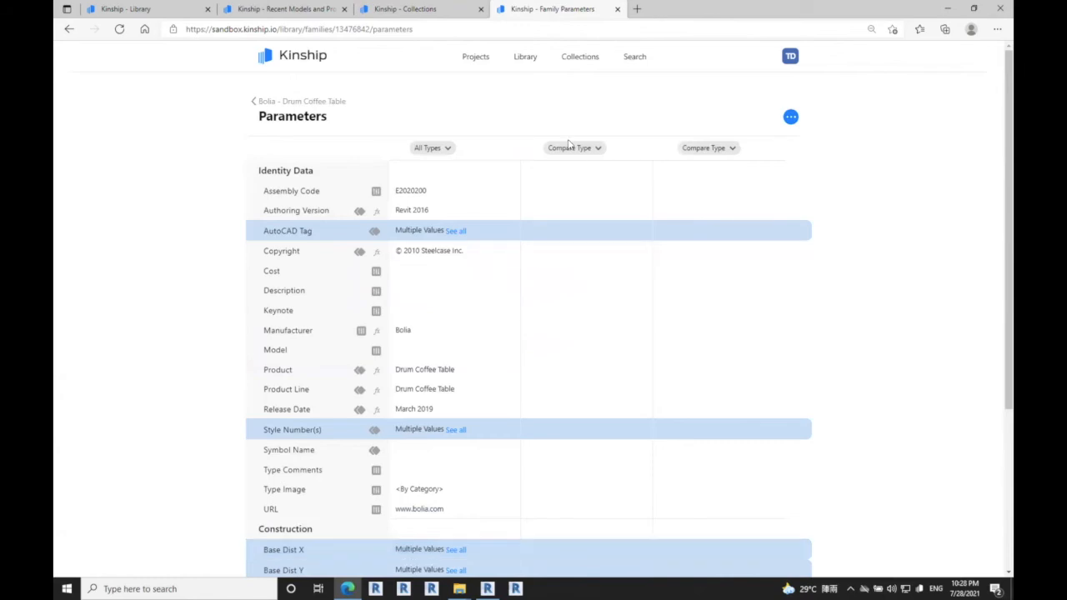
left_click(451, 234)
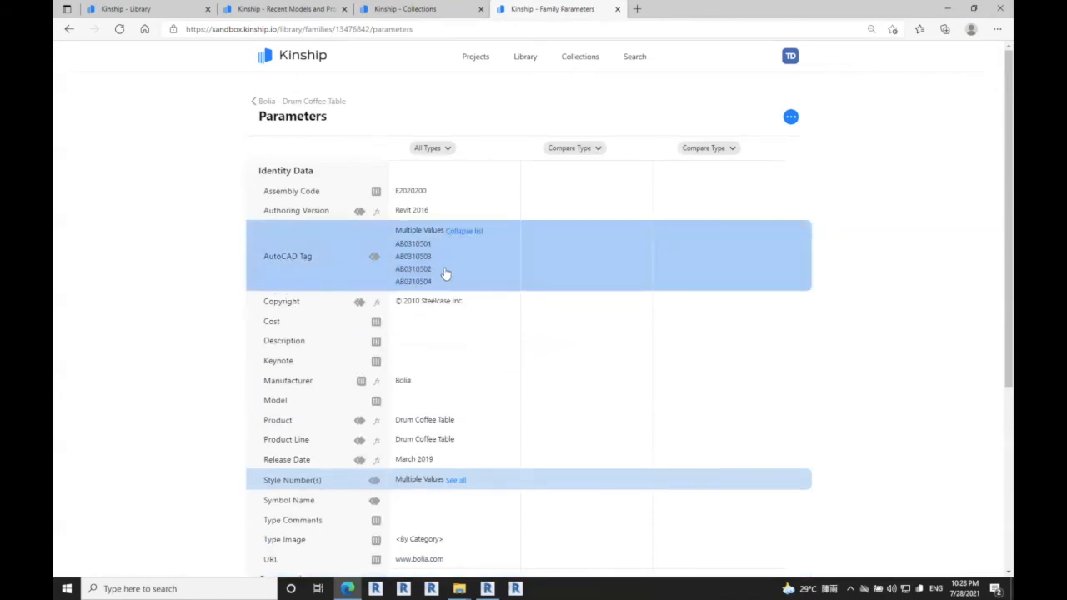
left_click(469, 231)
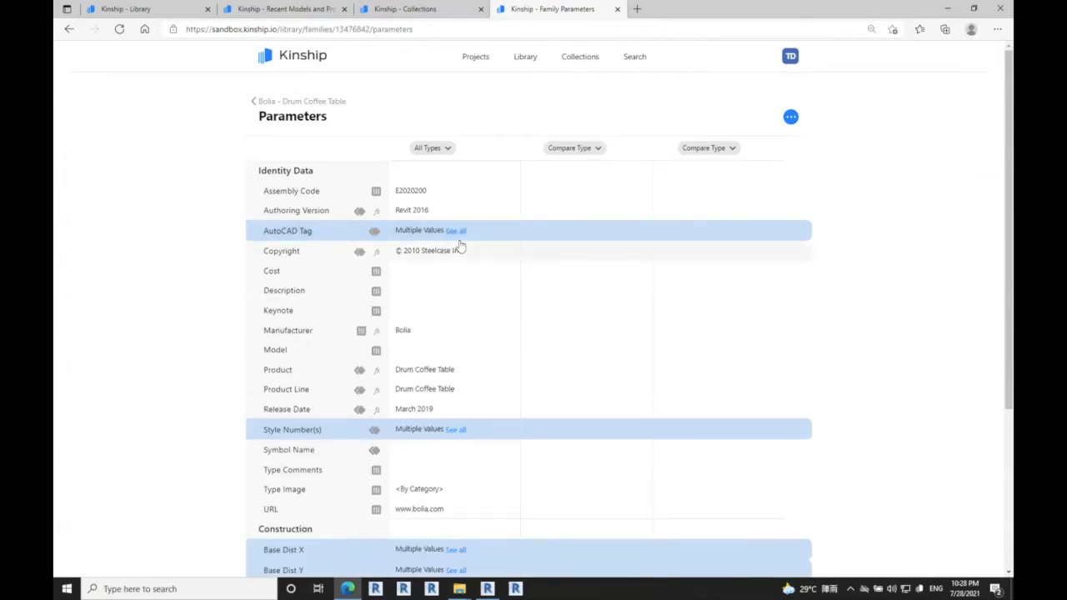
left_click(259, 101)
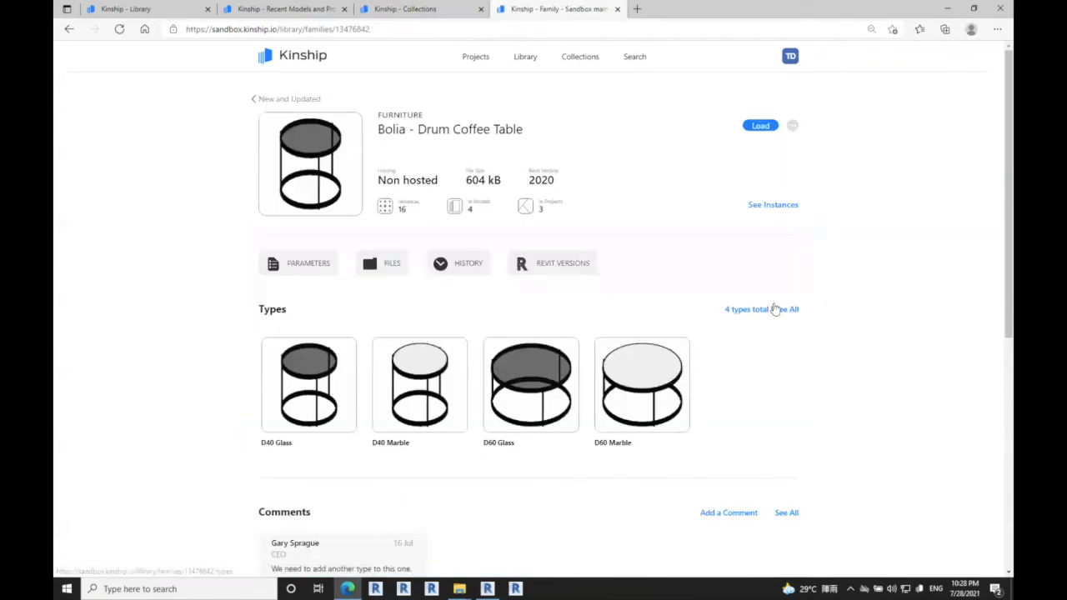
- Review the Revit versions of the Drum Coffee Table and return to its family page
scroll(791, 433, "down", 2)
scroll(791, 433, "up", 2)
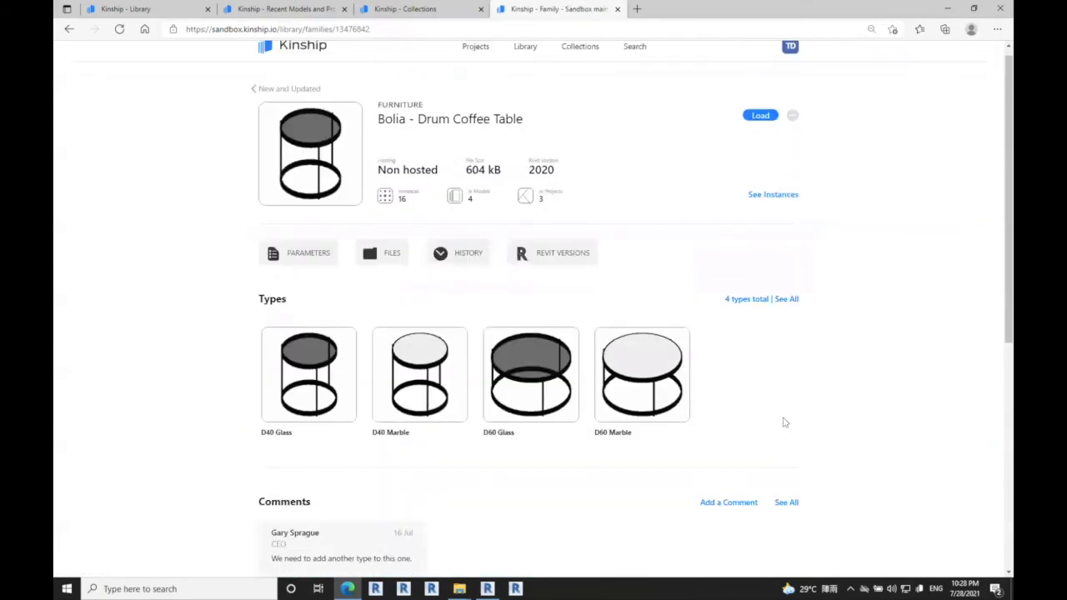
left_click(557, 255)
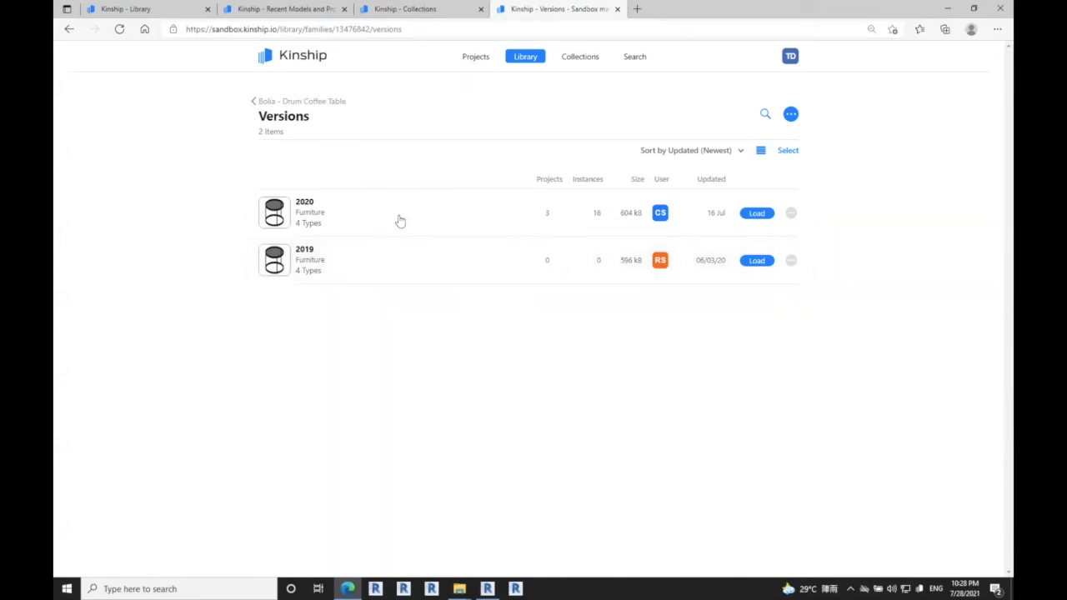
left_click(265, 102)
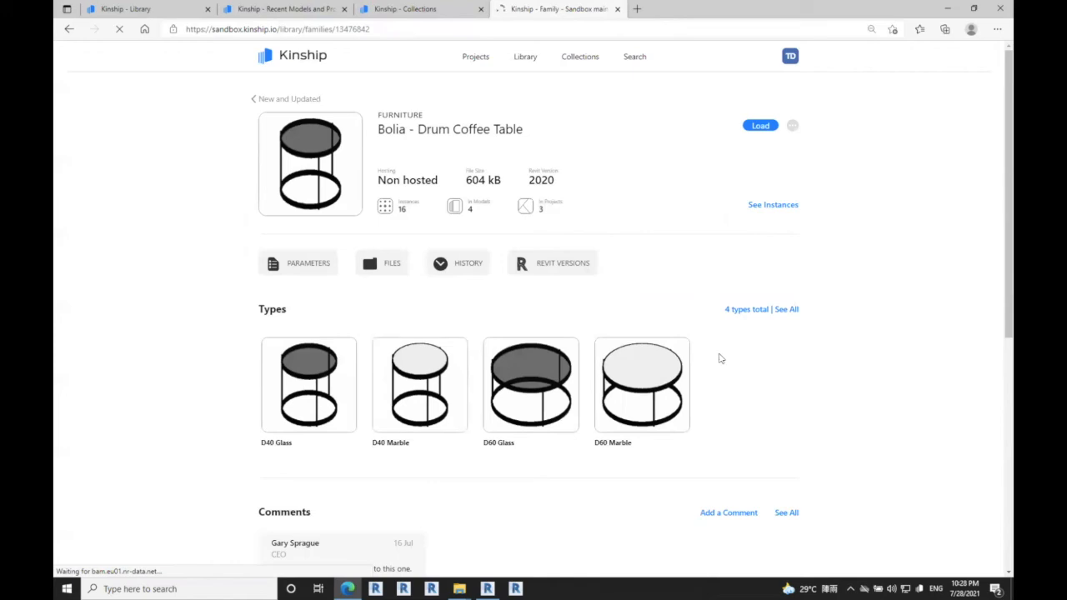
- Return to the content library, review the families in the Interiors list, and go back to the library page
left_click(524, 57)
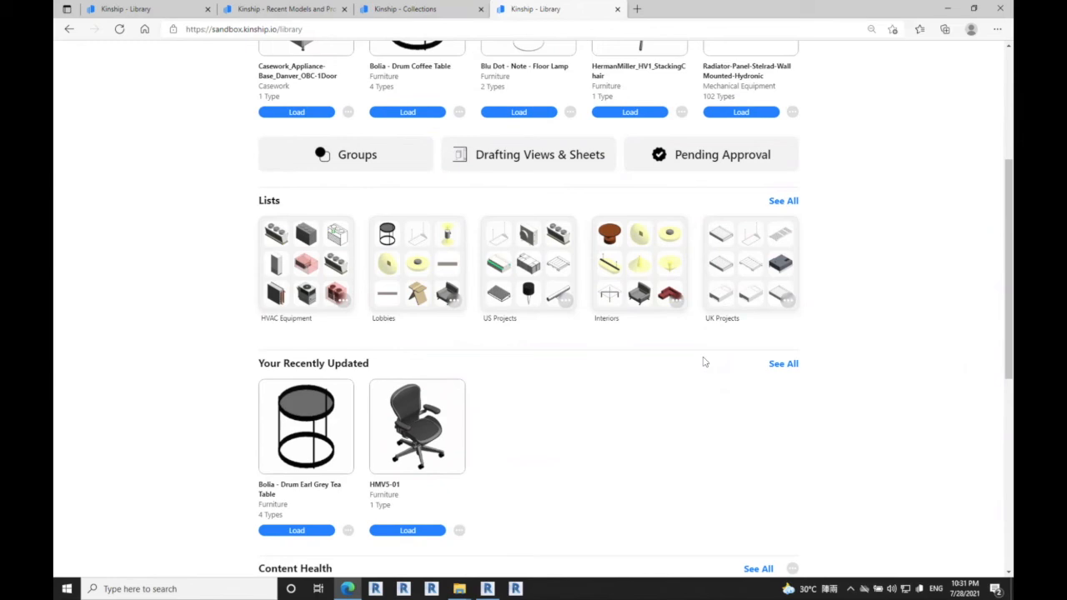
left_click(633, 278)
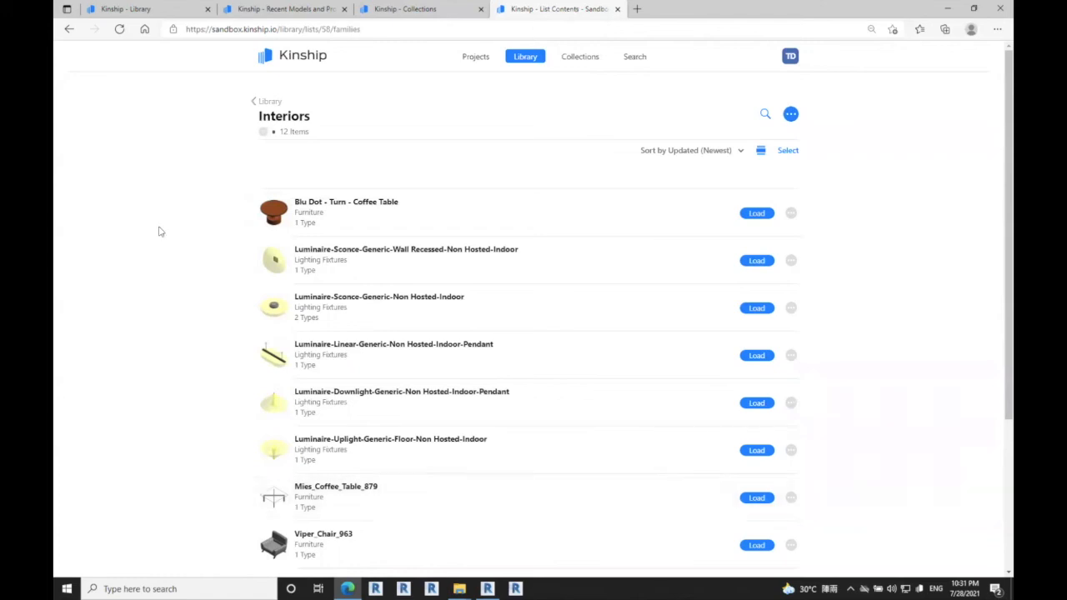
left_click(255, 101)
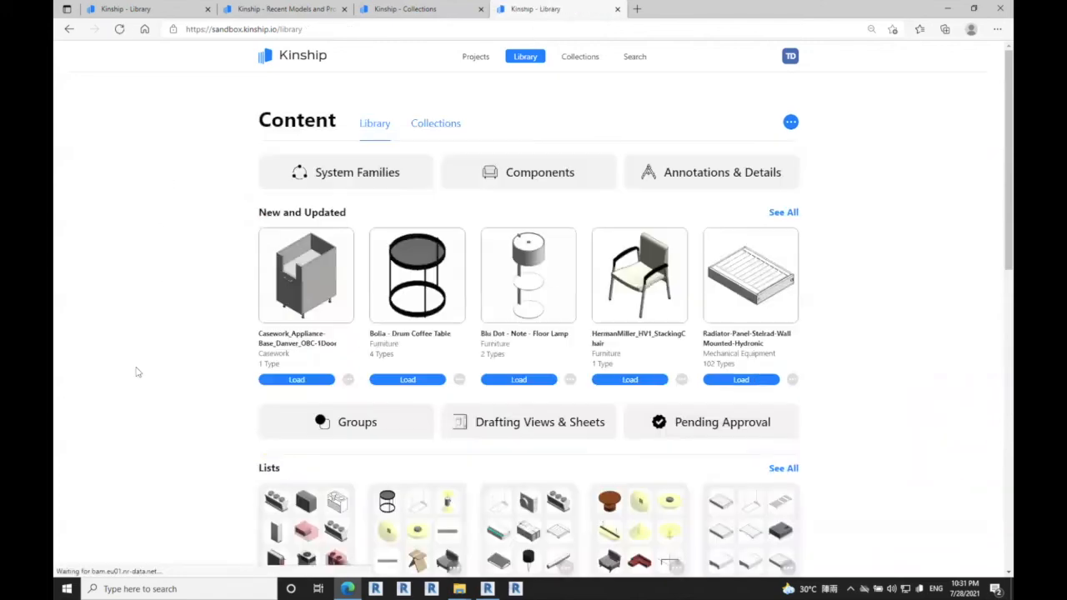
- Browse all library lists, review the families in the US Projects list, and return to the library page
scroll(920, 414, "down", 3)
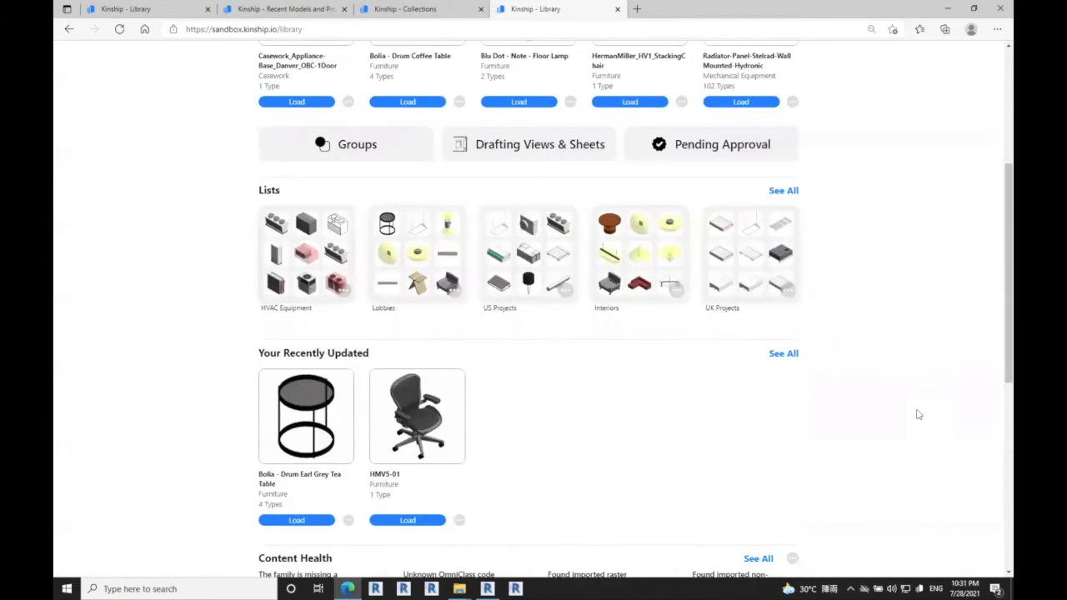
left_click(783, 191)
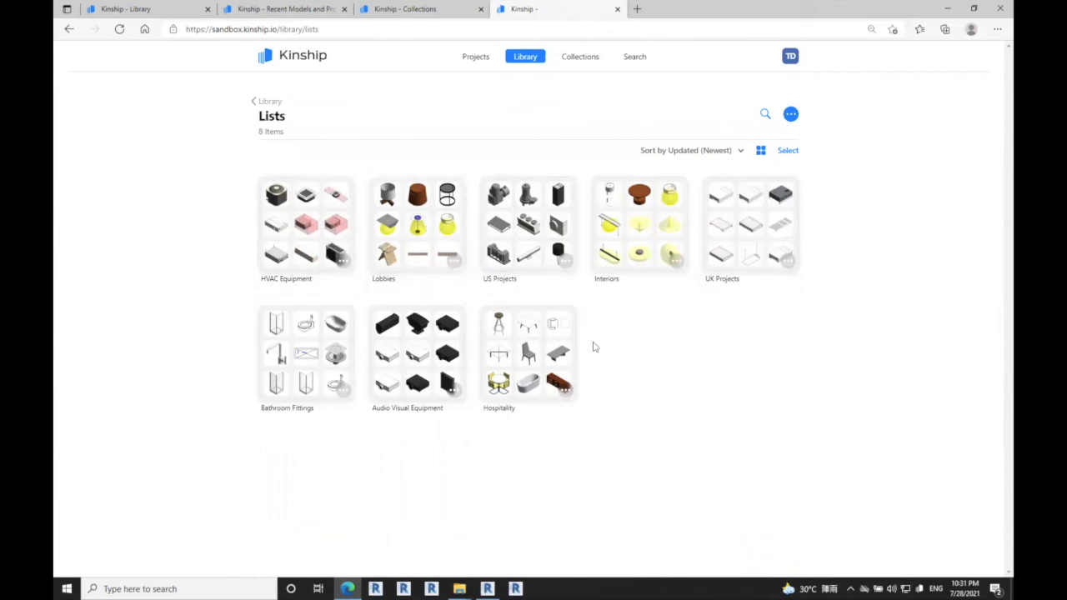
left_click(532, 227)
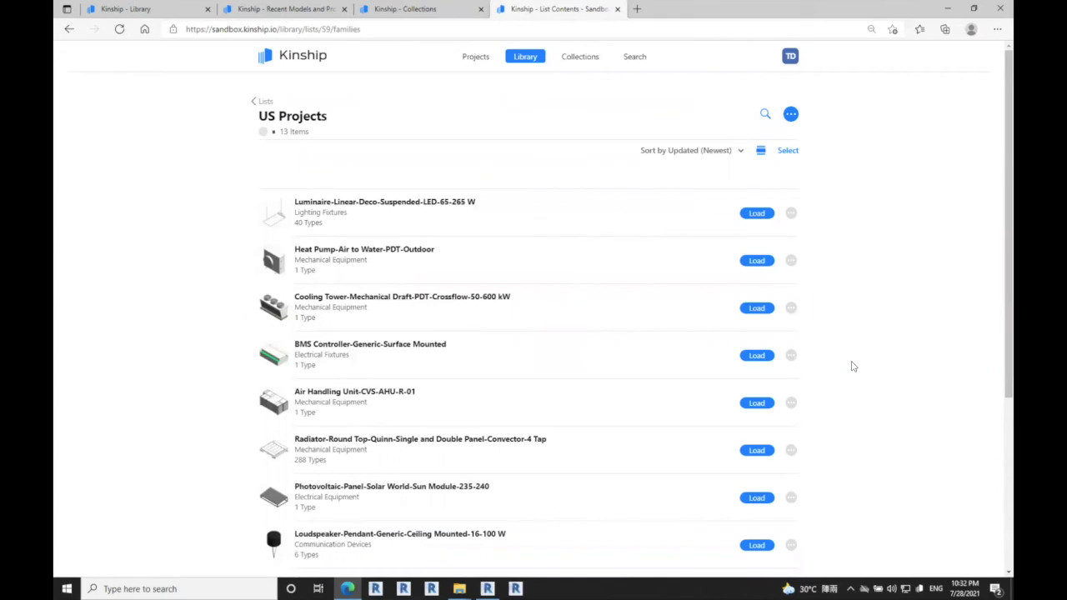
scroll(852, 366, "down", 3)
scroll(851, 366, "up", 3)
left_click(264, 81)
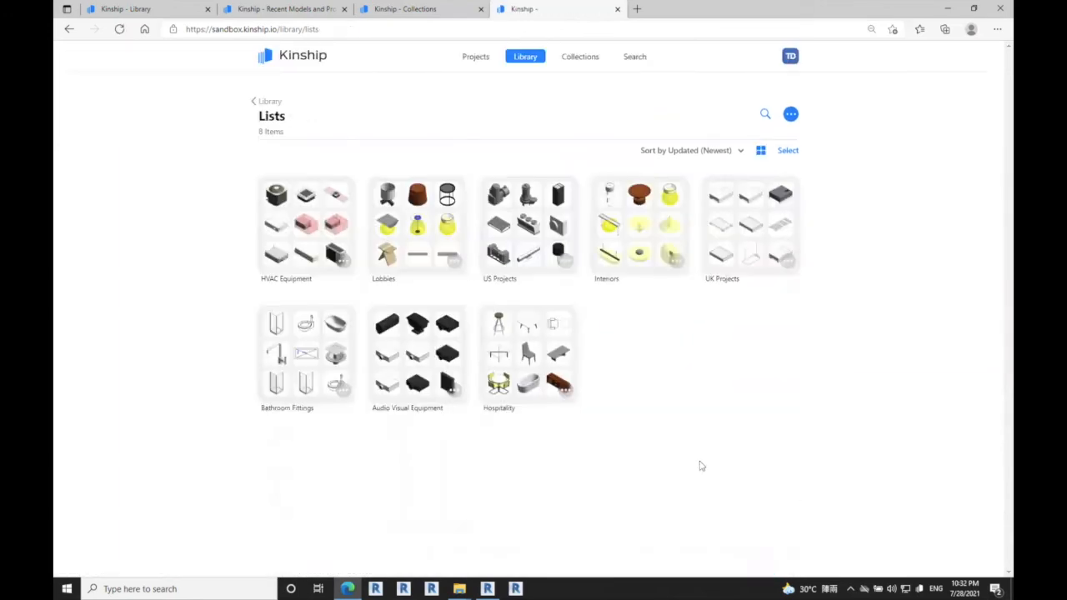
left_click(259, 98)
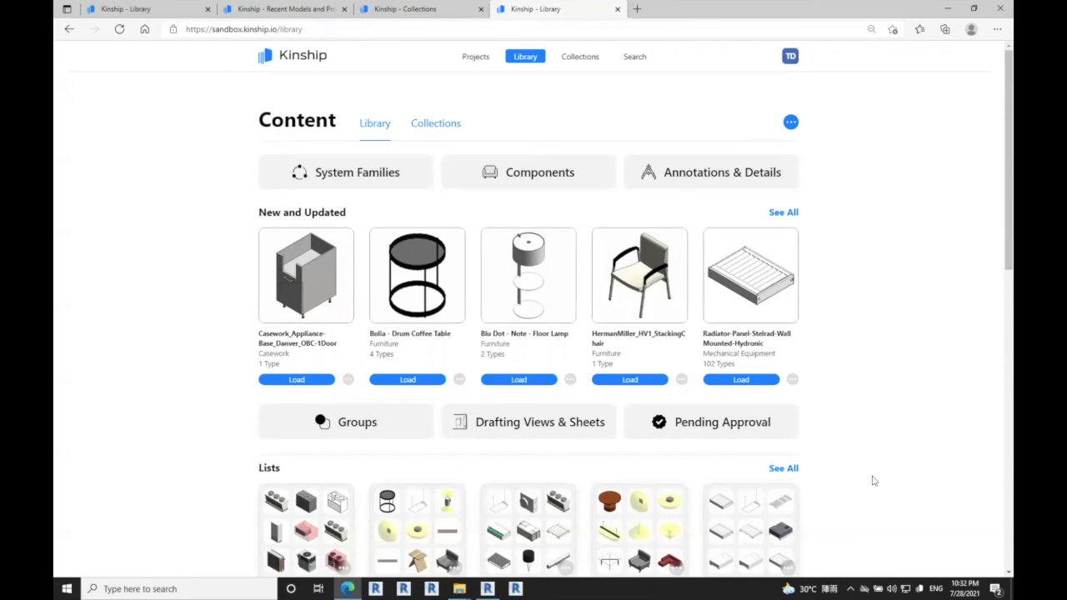
- Review the content pending approval, check which account is signed in, and return to the library page
left_click(709, 425)
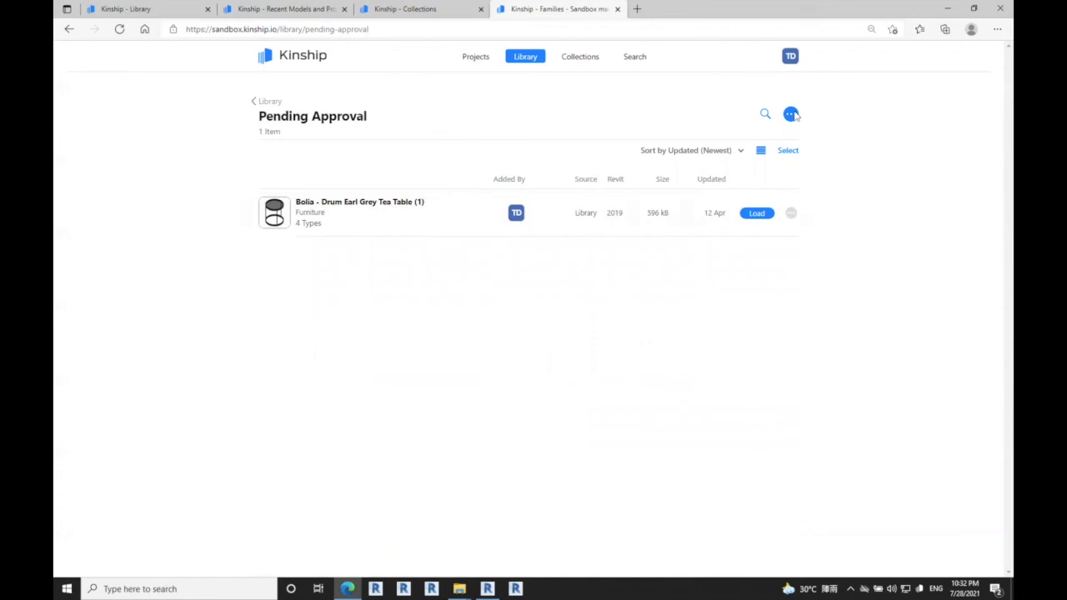
left_click(790, 56)
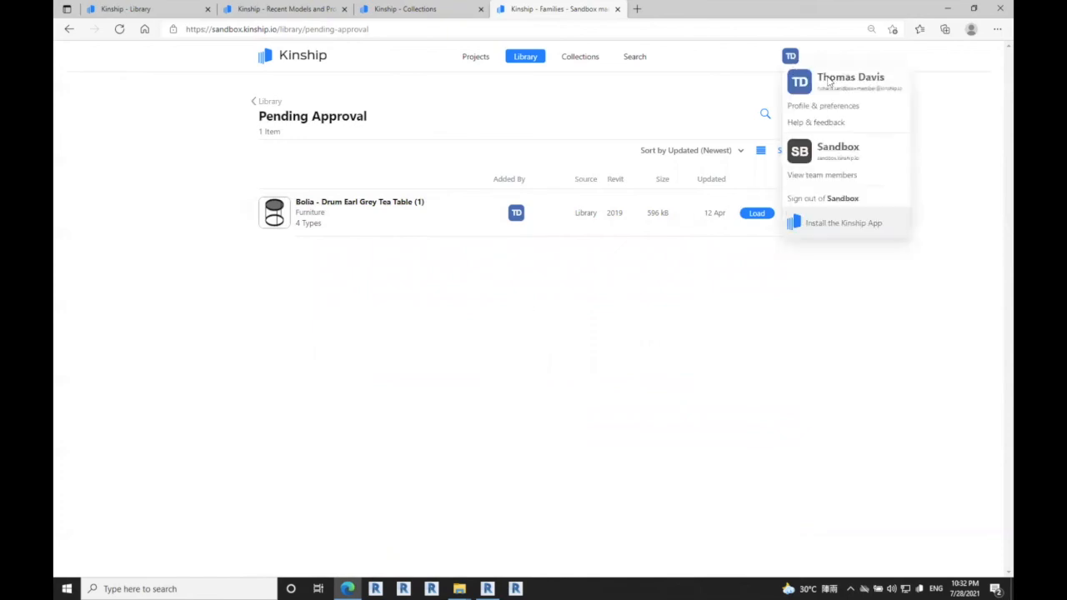
left_click(512, 346)
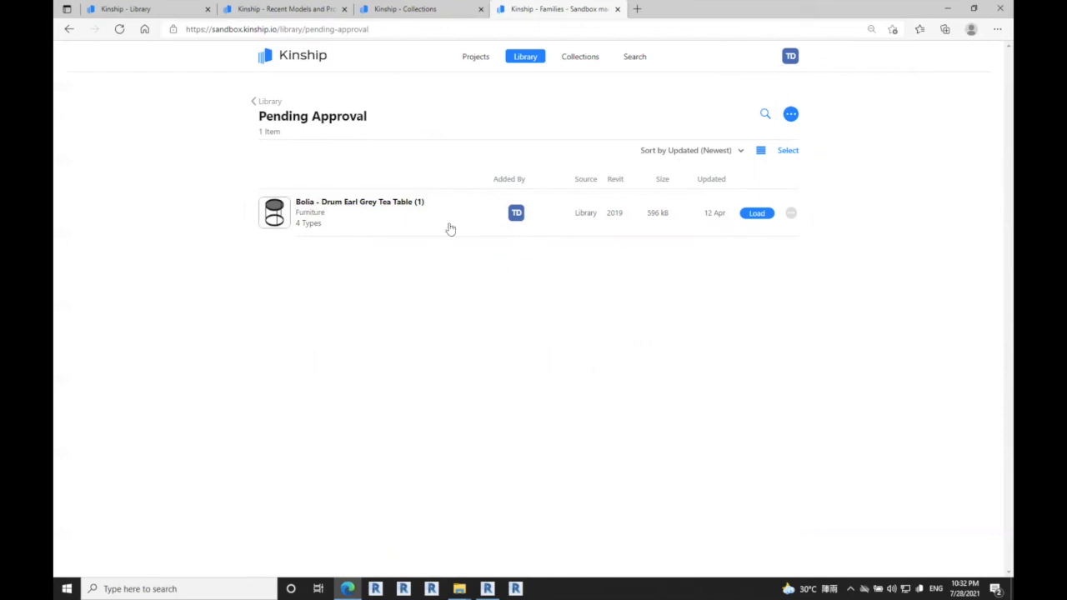
left_click(267, 102)
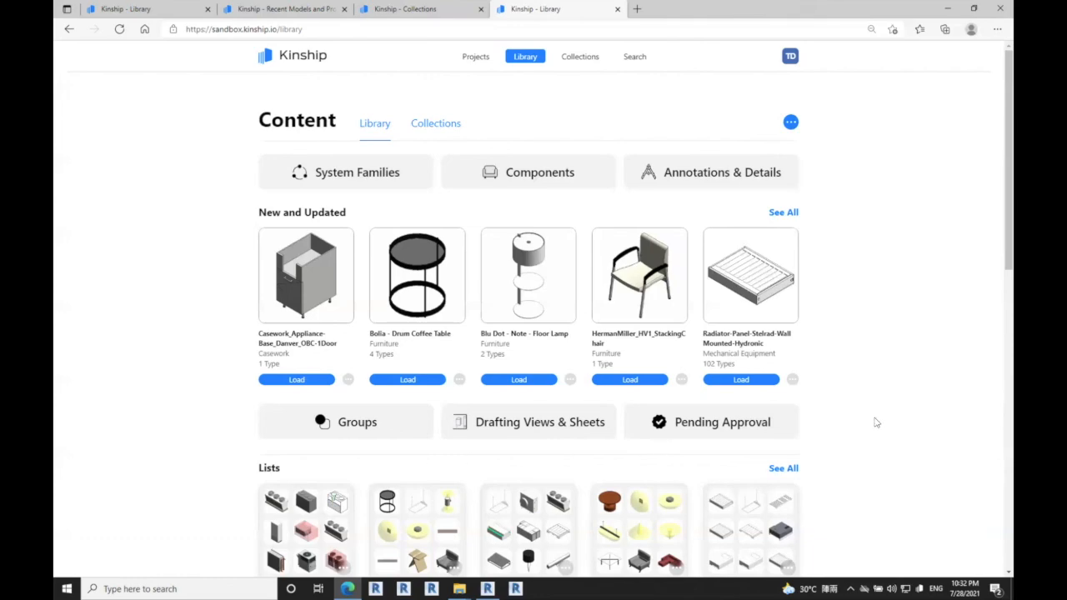
scroll(875, 423, "down", 3)
scroll(874, 422, "up", 3)
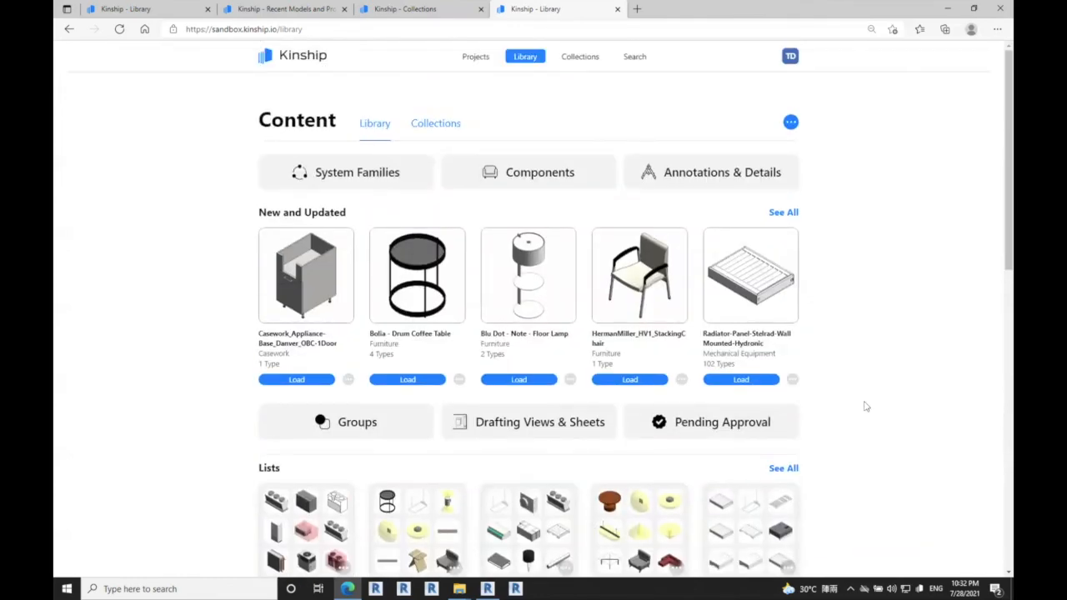